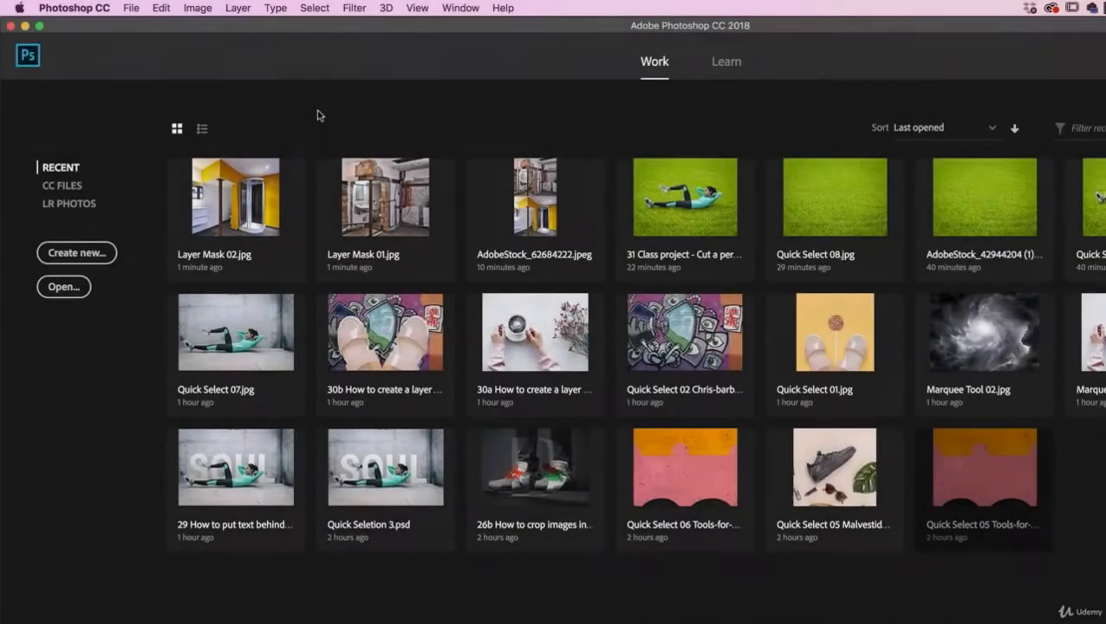
# Open Layer Mask 01.jpg and Layer Mask 02.jpg together from the 05 Selections & Masking folder
pyautogui.click(132, 8)
pyautogui.click(159, 40)
pyautogui.click(650, 133)
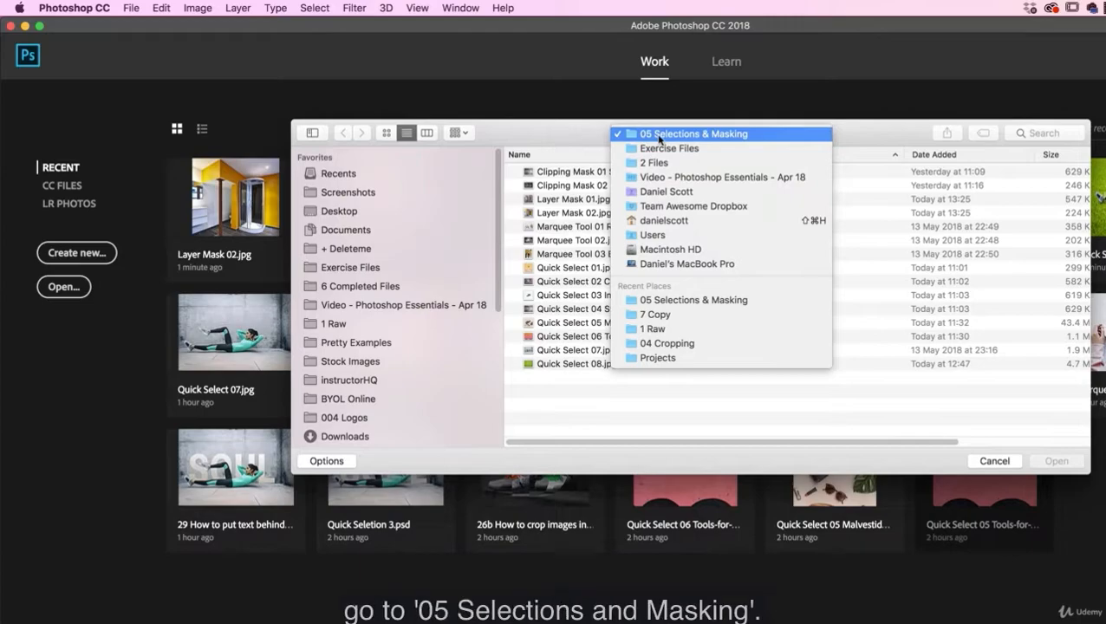
pyautogui.click(544, 409)
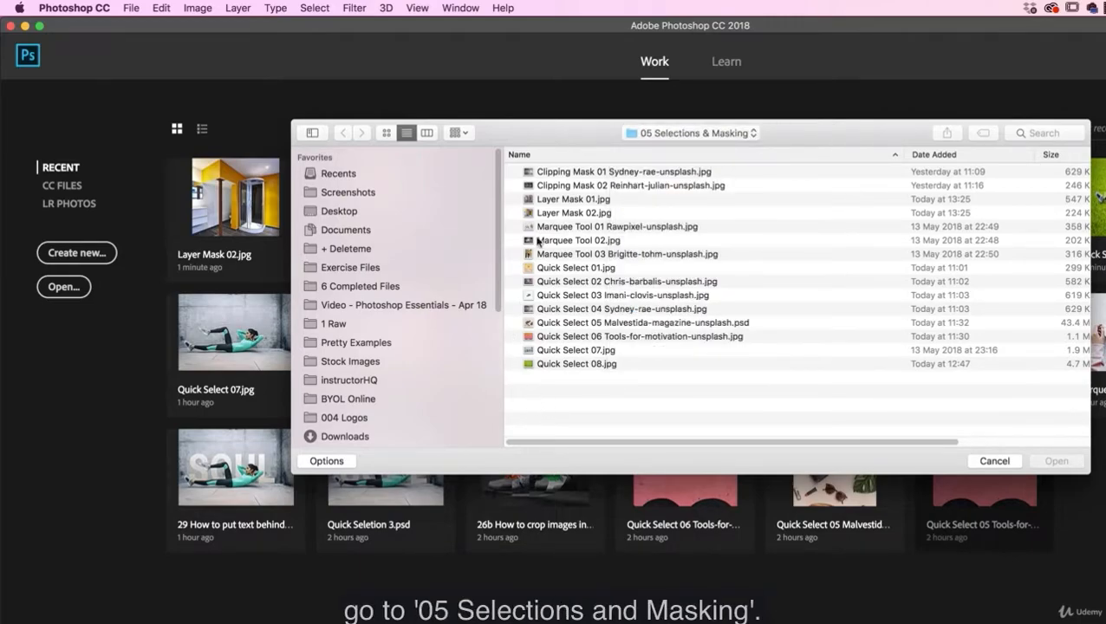
pyautogui.click(576, 199)
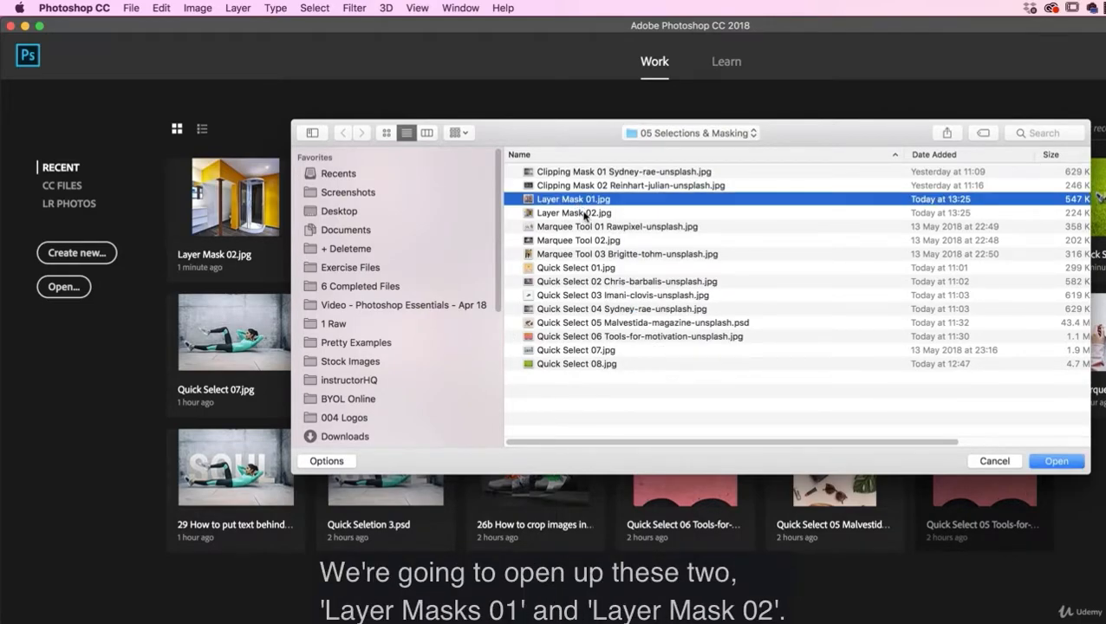
pyautogui.keyDown('shift'); pyautogui.click(584, 213); pyautogui.keyUp('shift')
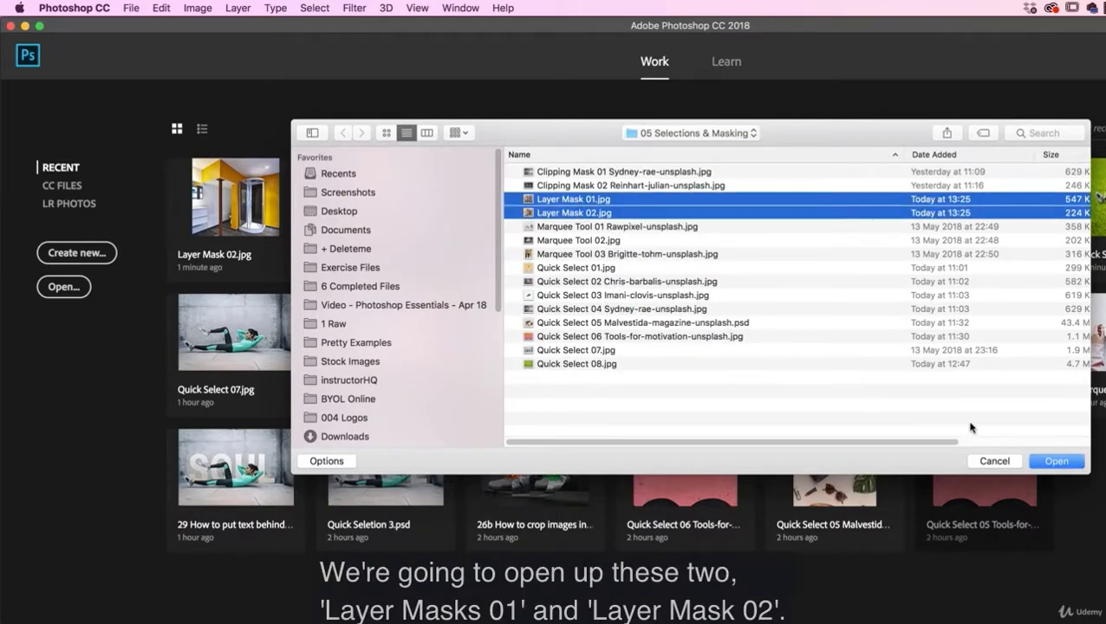
pyautogui.click(1054, 461)
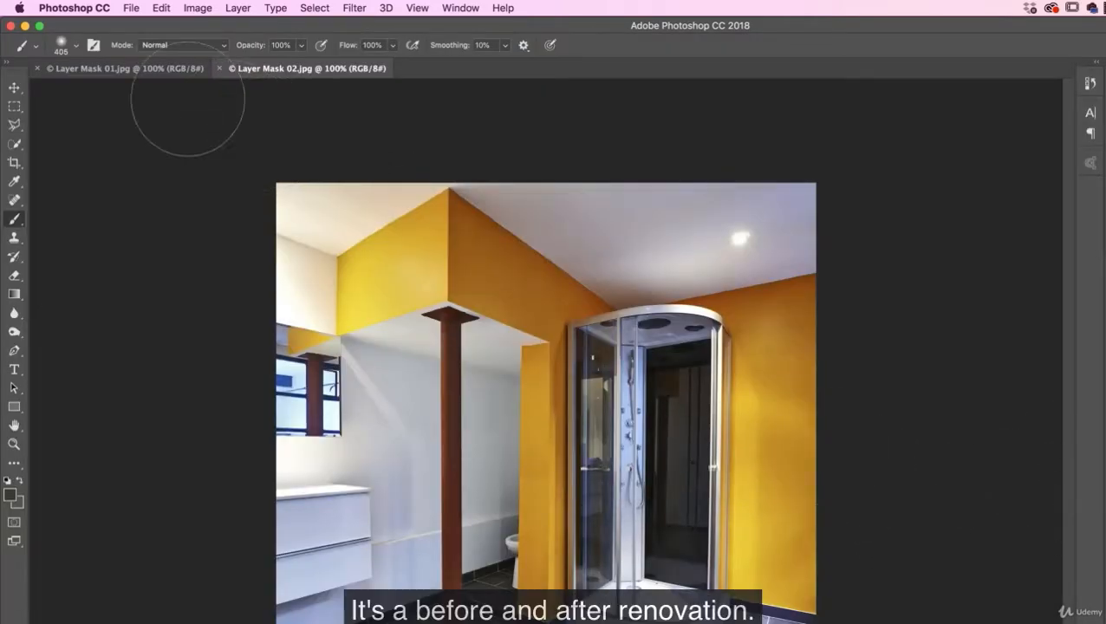
# Move the finished bathroom image from Layer Mask 02.jpg into Layer Mask 01.jpg and align it over the canvas
pyautogui.click(128, 68)
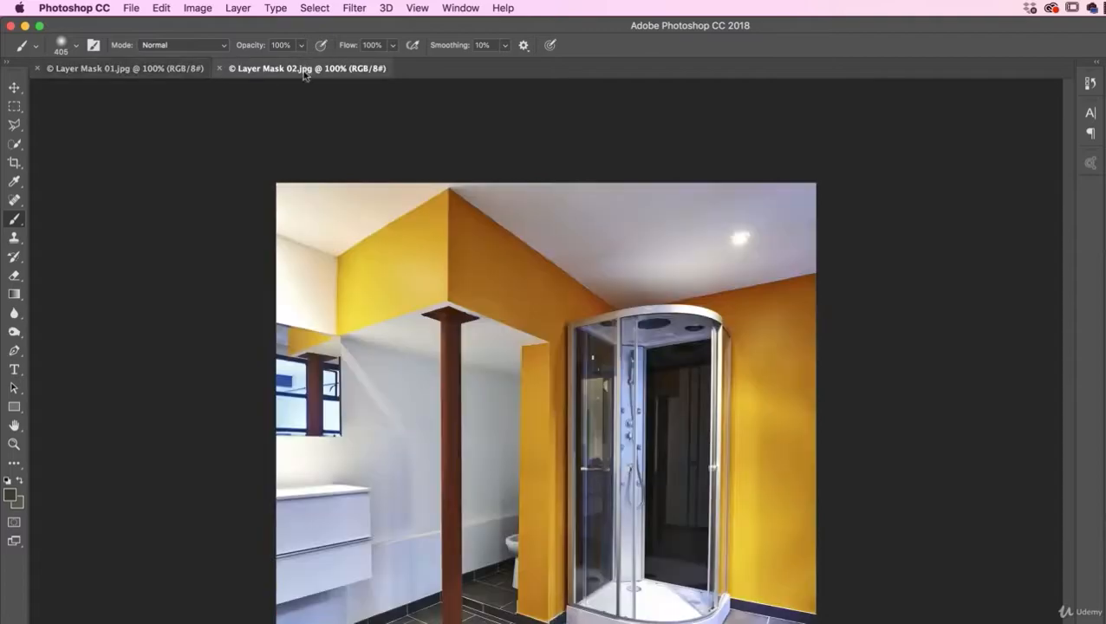
pyautogui.click(305, 69)
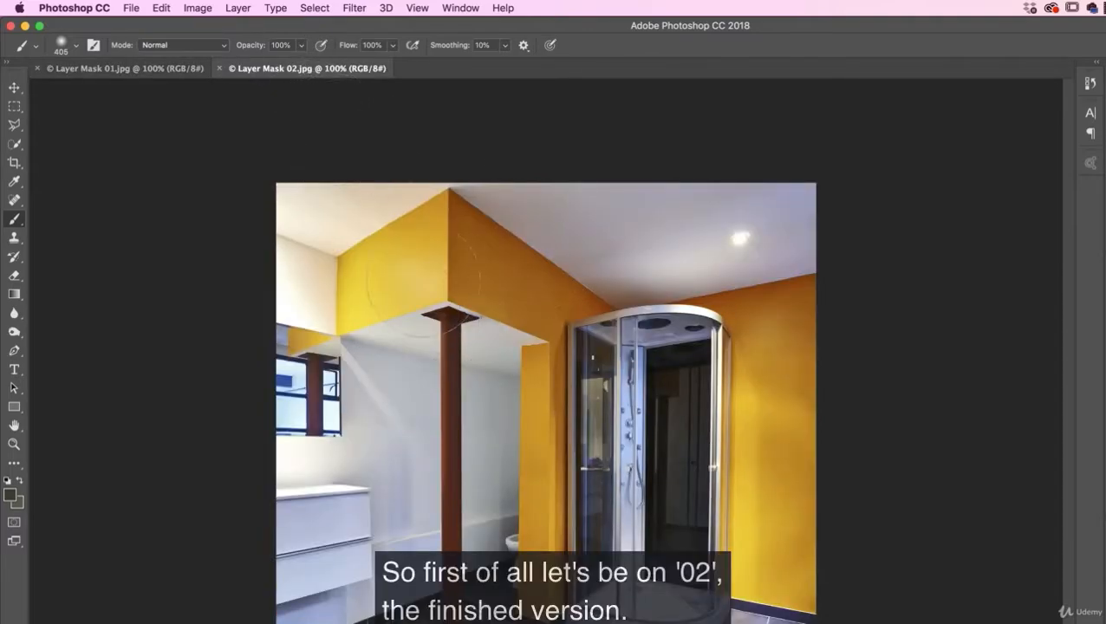
pyautogui.click(13, 87)
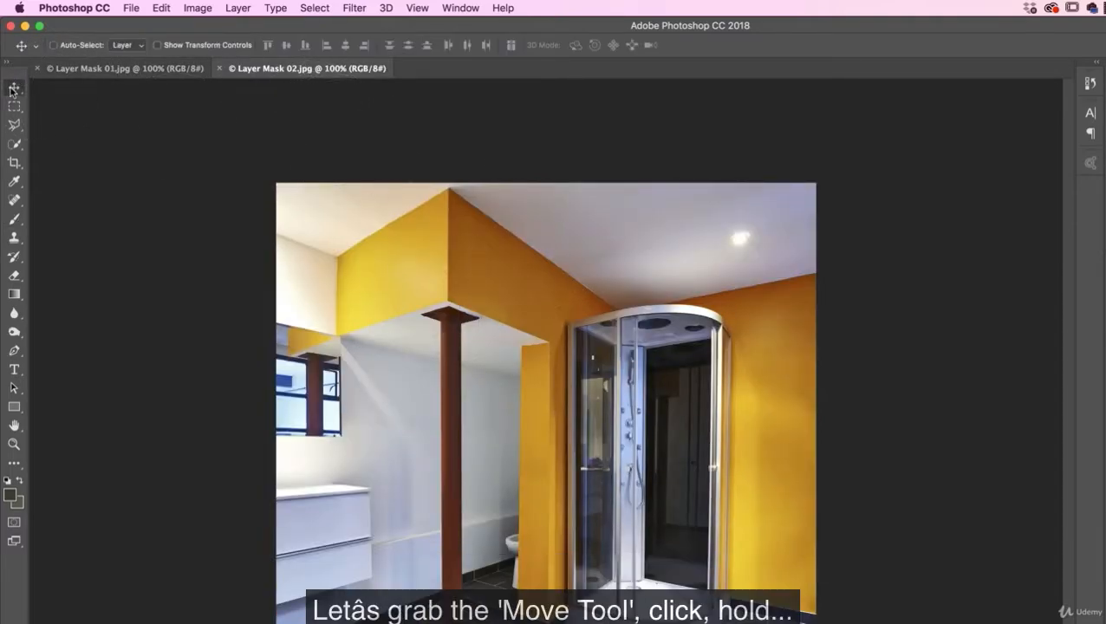
pyautogui.moveTo(650, 449); pyautogui.dragTo(160, 76)
pyautogui.moveTo(676, 472); pyautogui.dragTo(587, 453)
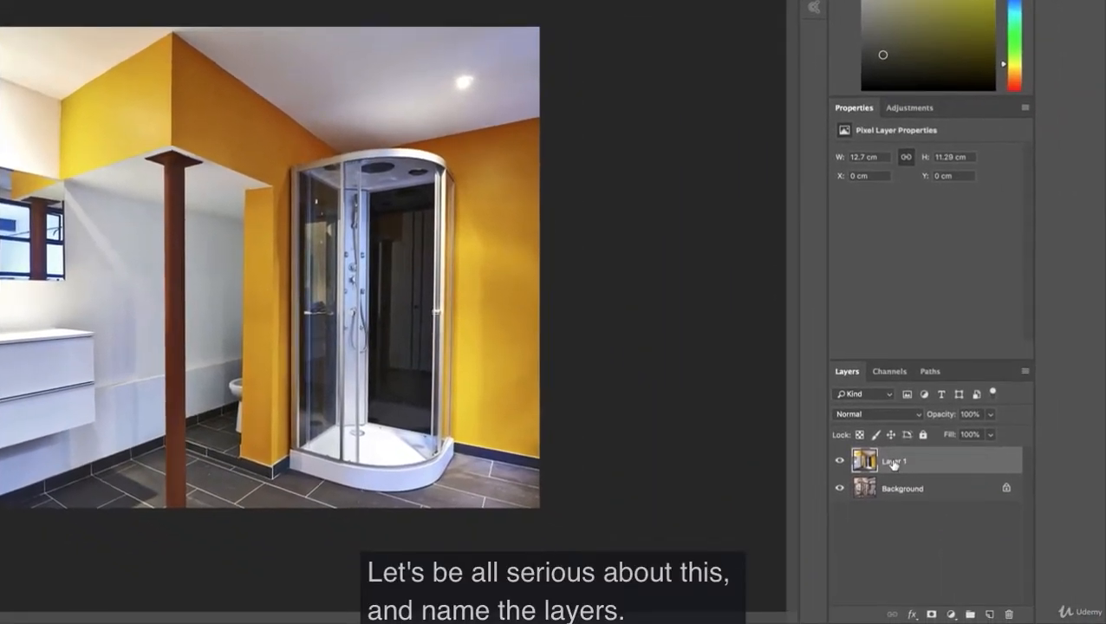
# Name the renovated image layer New and the background layer Old, leaving the New layer selected
pyautogui.doubleClick(932, 484)
pyautogui.write('New')
pyautogui.doubleClick(904, 488)
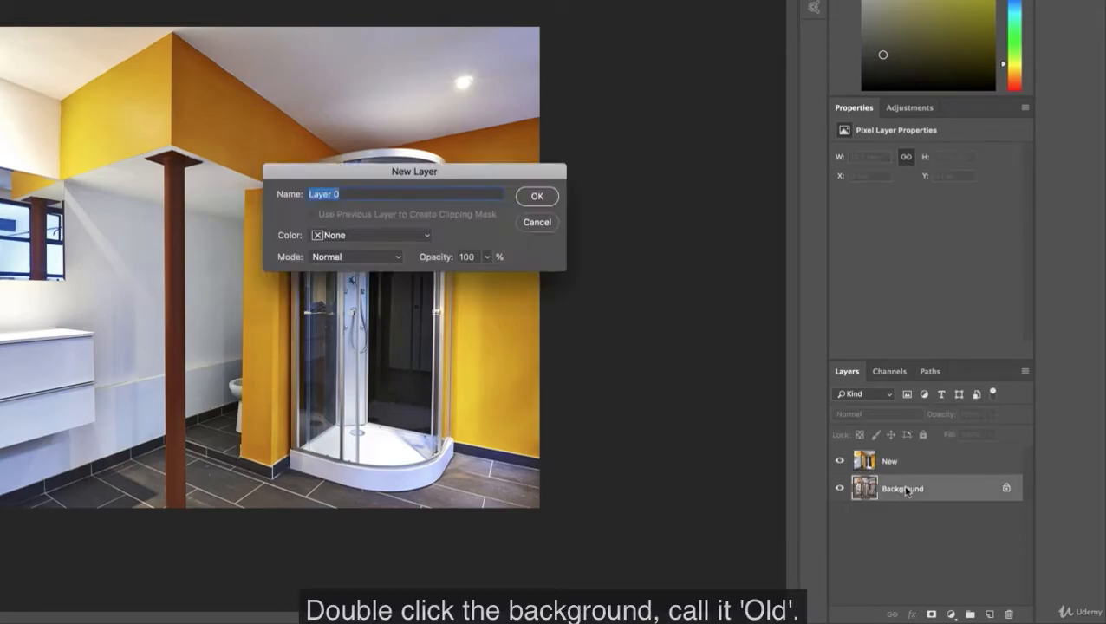
pyautogui.write('Old')
pyautogui.press('Return')
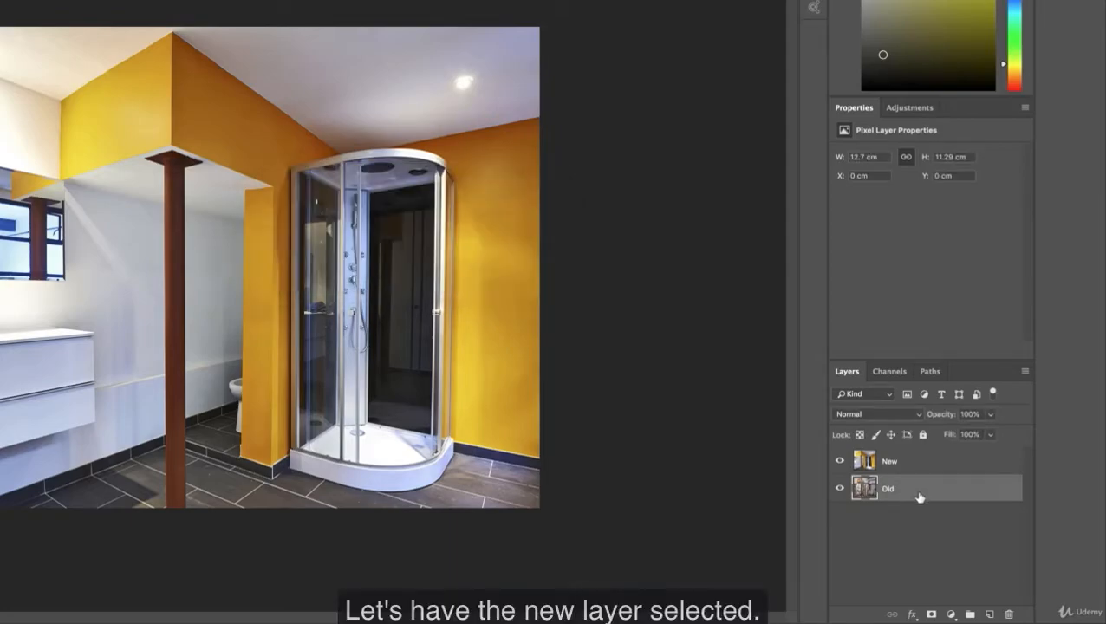
pyautogui.click(905, 467)
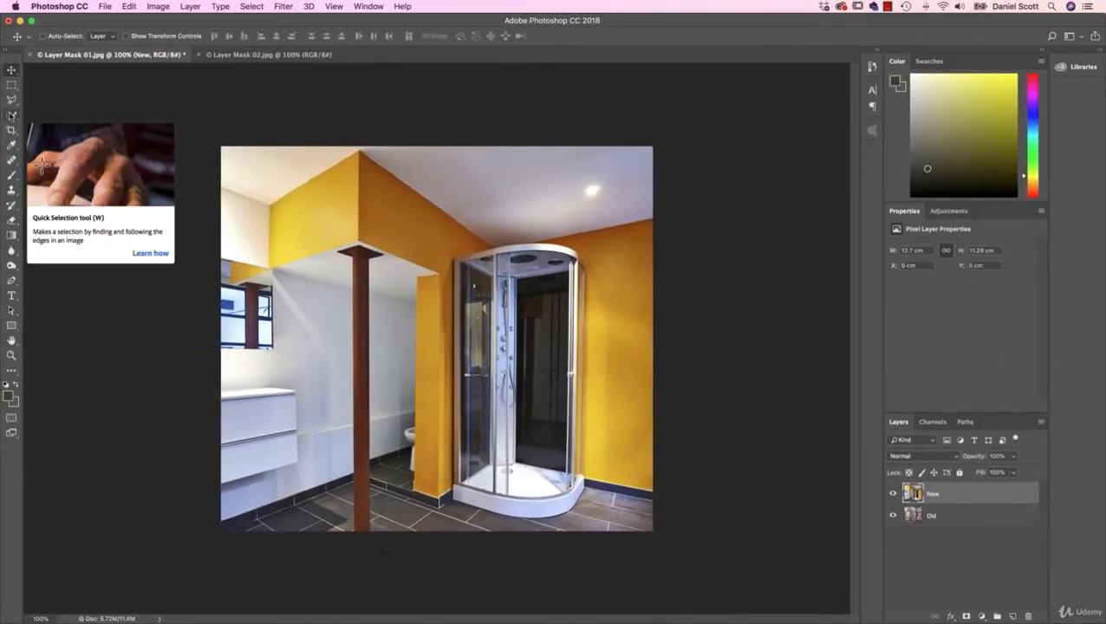
# Try a rectangular marquee around the shower extended with a quick selection, and deselect everything
pyautogui.click(11, 84)
pyautogui.moveTo(425, 233); pyautogui.dragTo(568, 385)
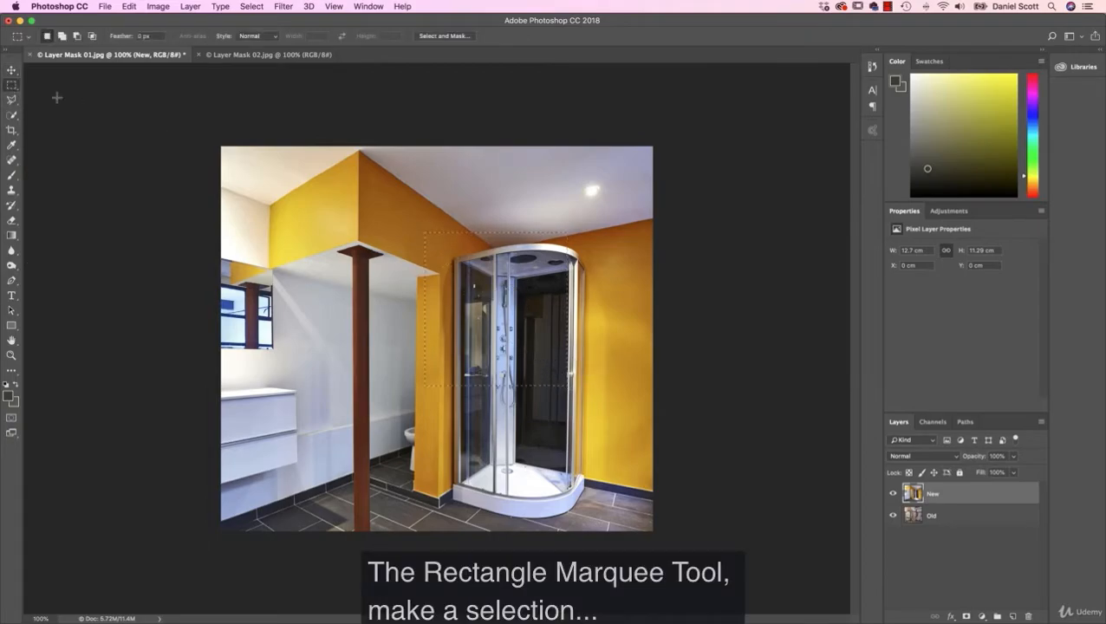
pyautogui.click(12, 115)
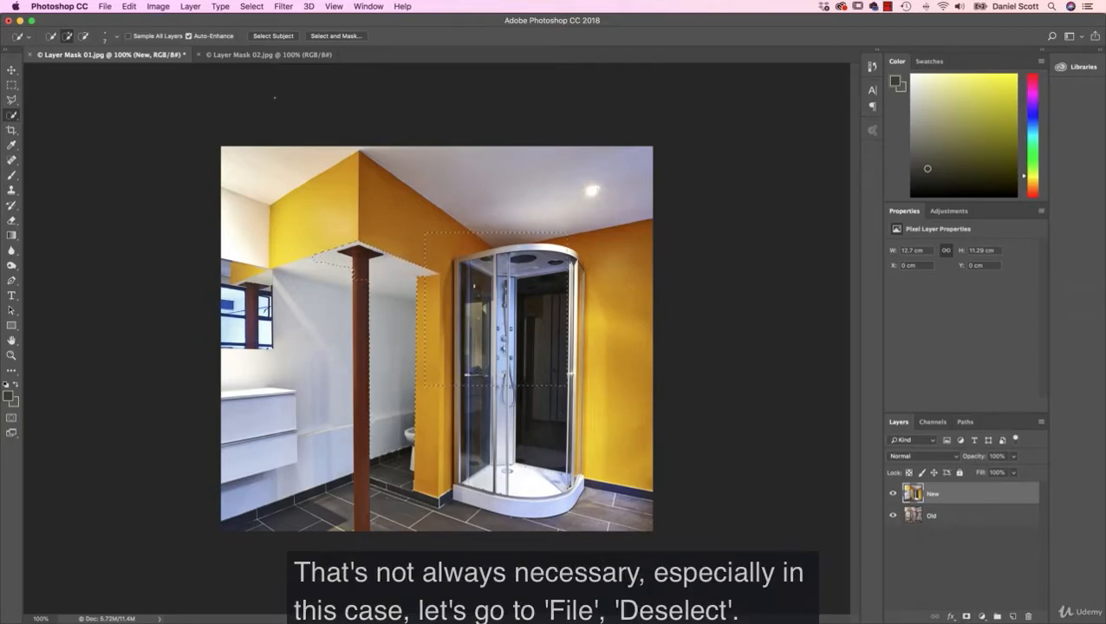
pyautogui.click(252, 7)
pyautogui.click(265, 32)
# Add a layer mask to the New layer without any active selection
pyautogui.click(13, 70)
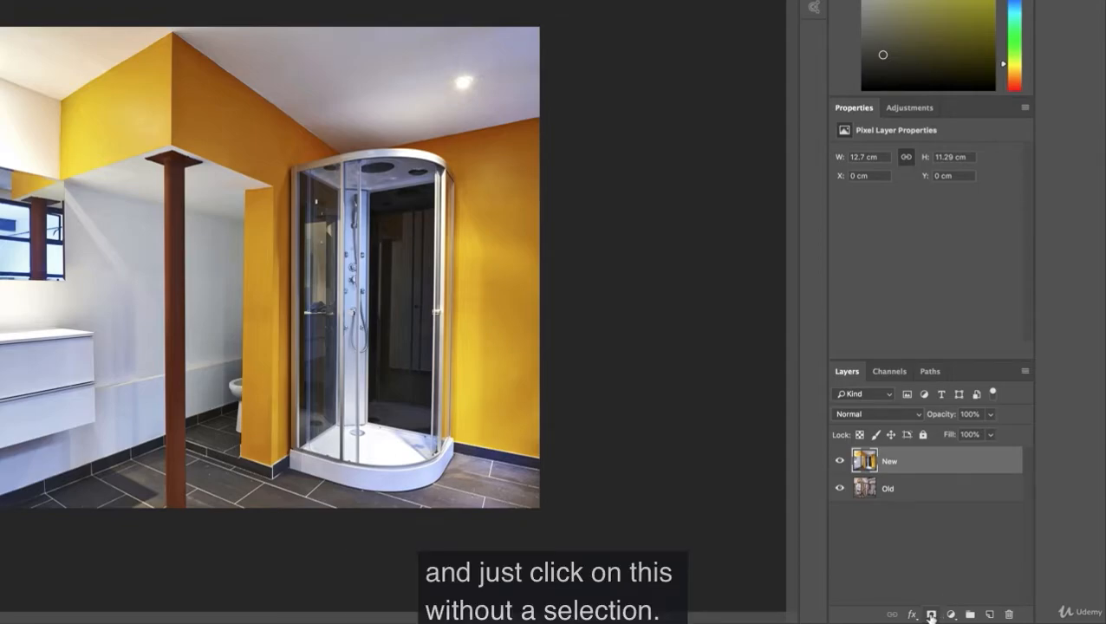
pyautogui.click(930, 614)
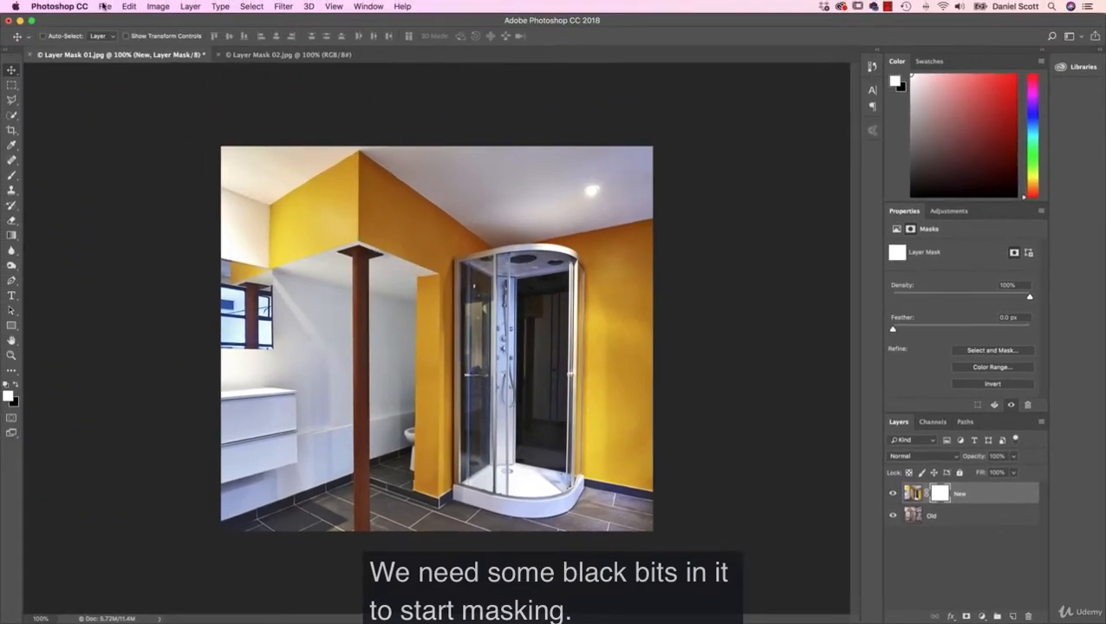
# Open the recent 31 Class project file, examine the black and white areas of its Model mask, and return to Layer Mask 01.jpg
pyautogui.click(105, 6)
pyautogui.moveTo(129, 65)
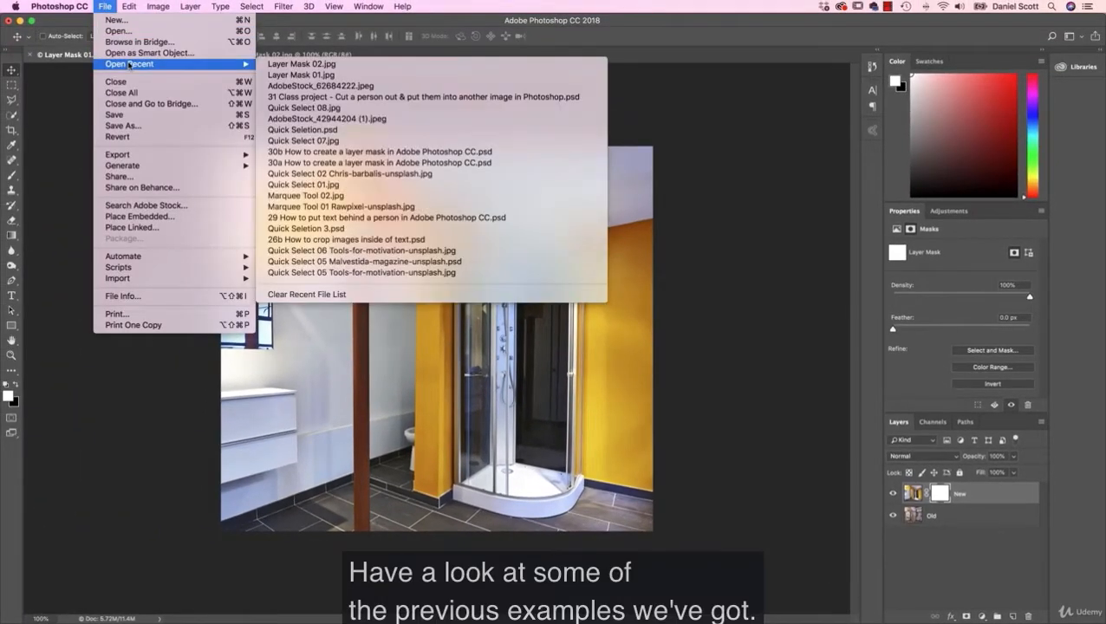
pyautogui.click(301, 98)
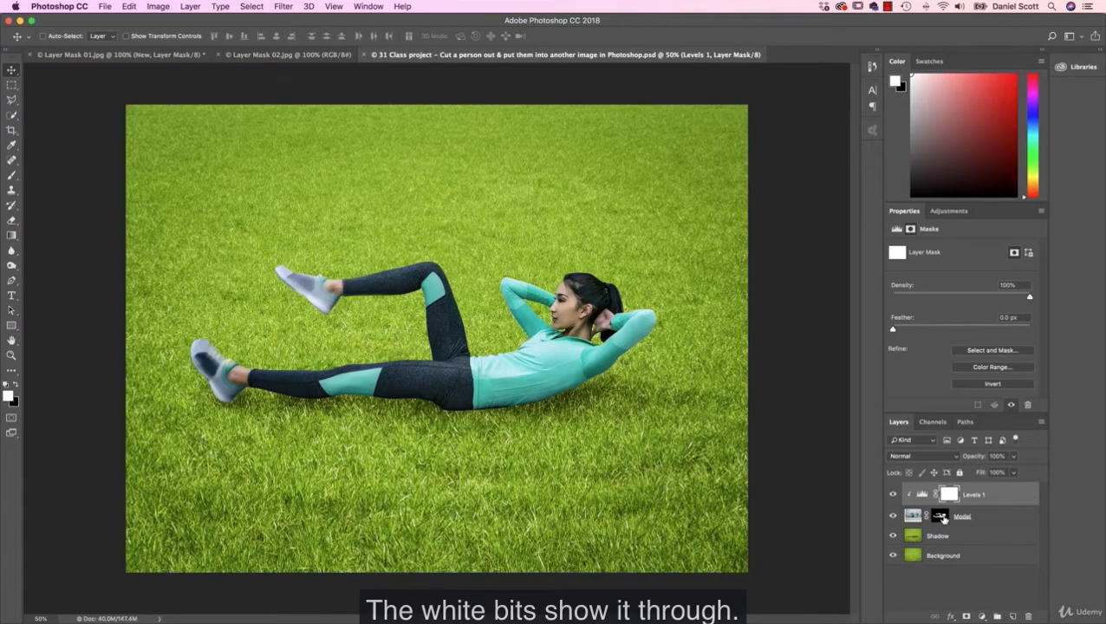
pyautogui.click(107, 55)
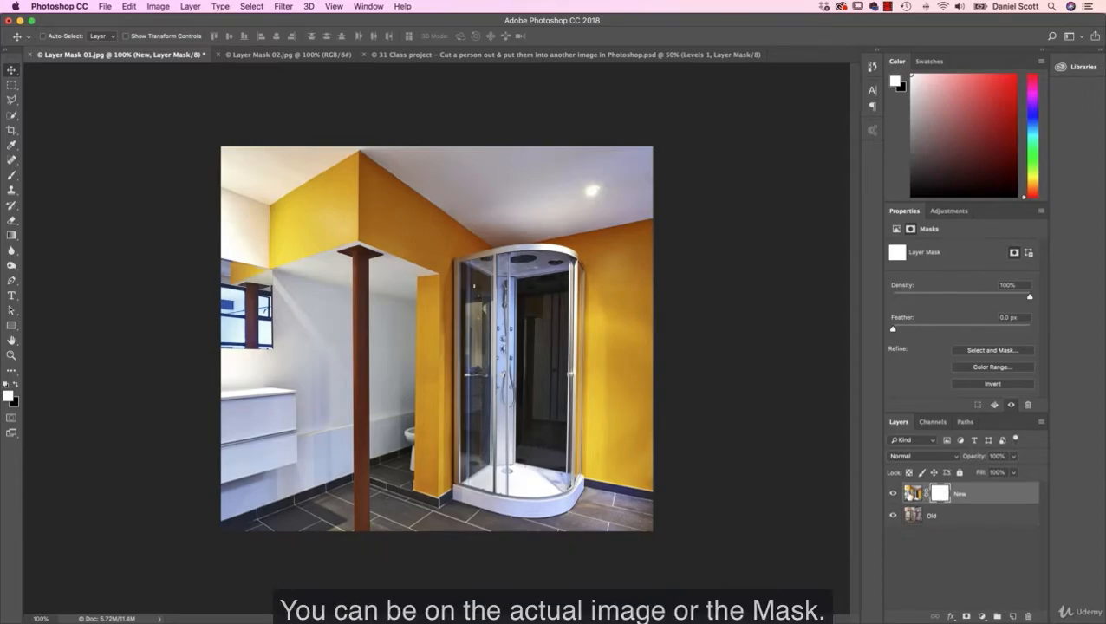
# Target the New layer's mask instead of its image and ready a soft 405 px Brush with 0% hardness
pyautogui.click(910, 494)
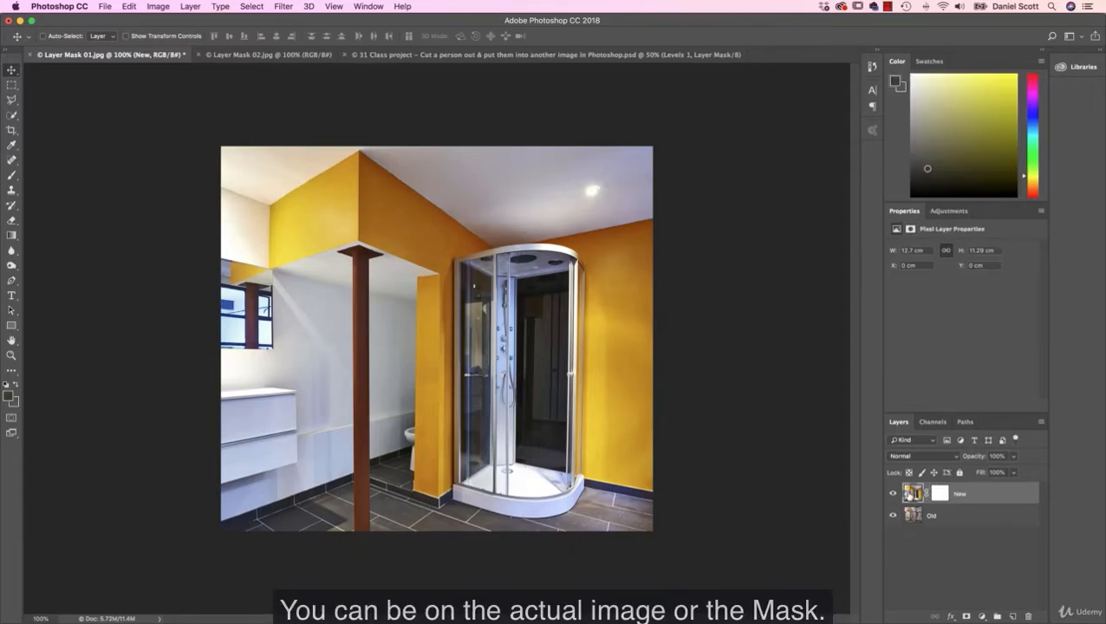
pyautogui.click(940, 495)
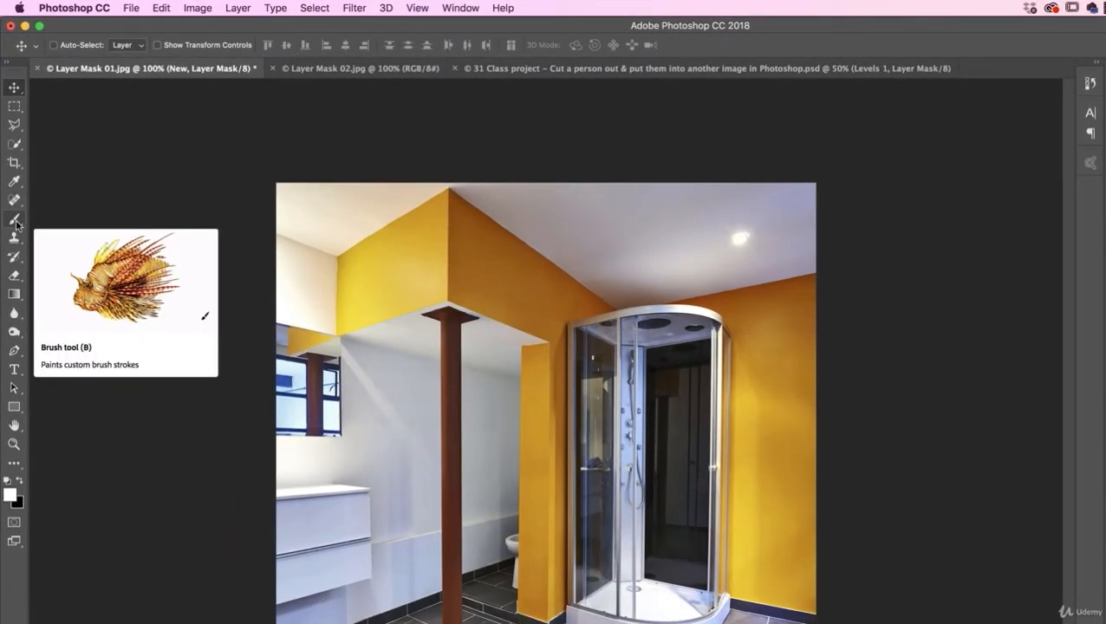
pyautogui.click(15, 222)
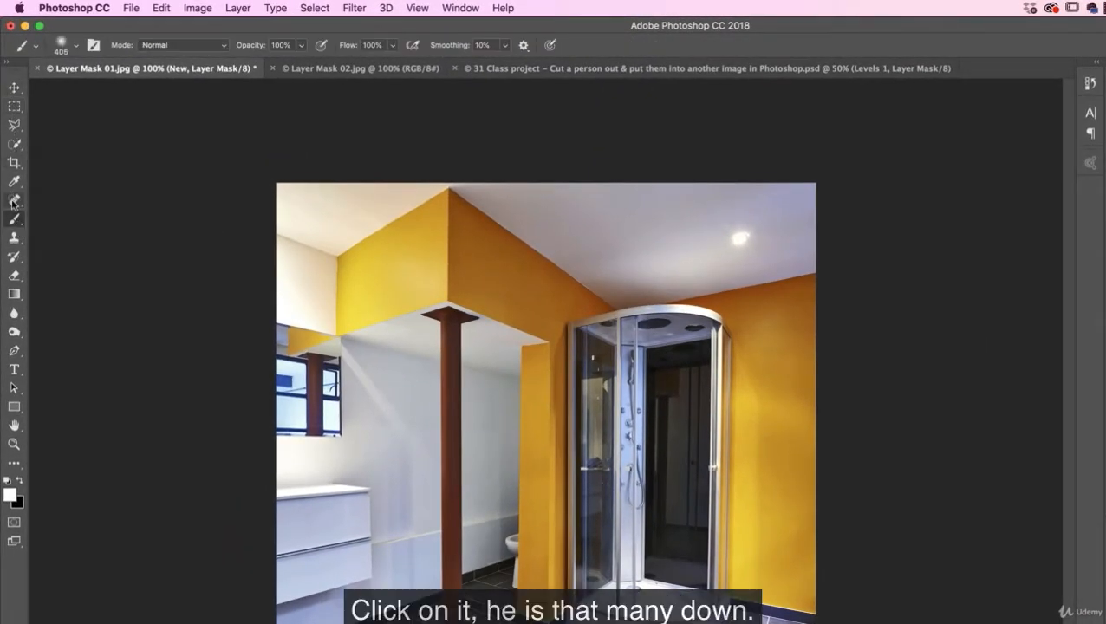
pyautogui.click(13, 222)
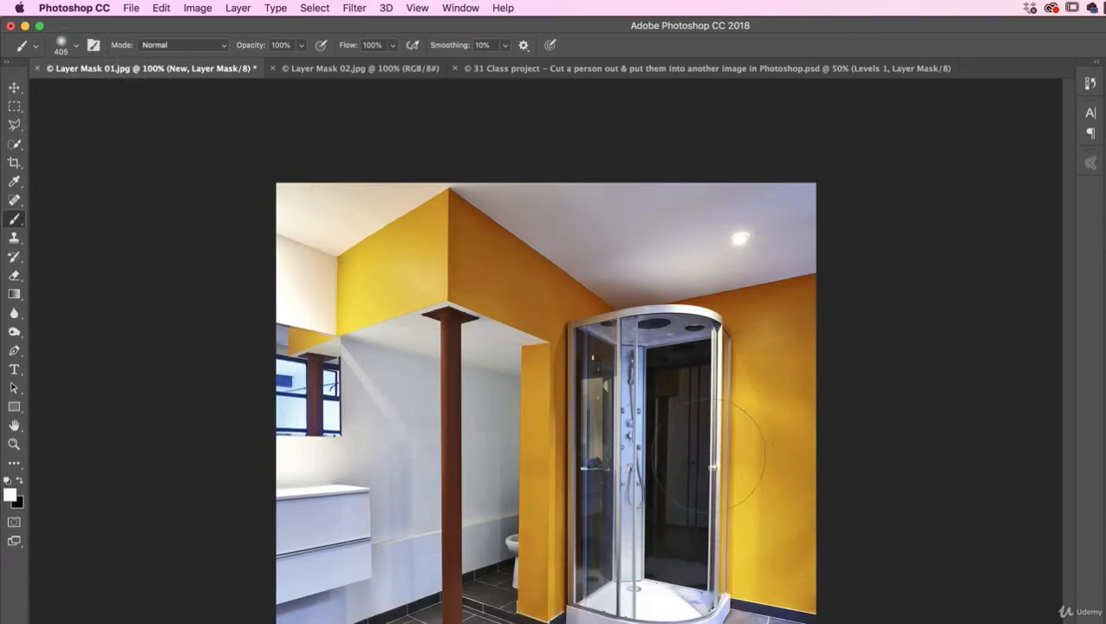
pyautogui.click(76, 45)
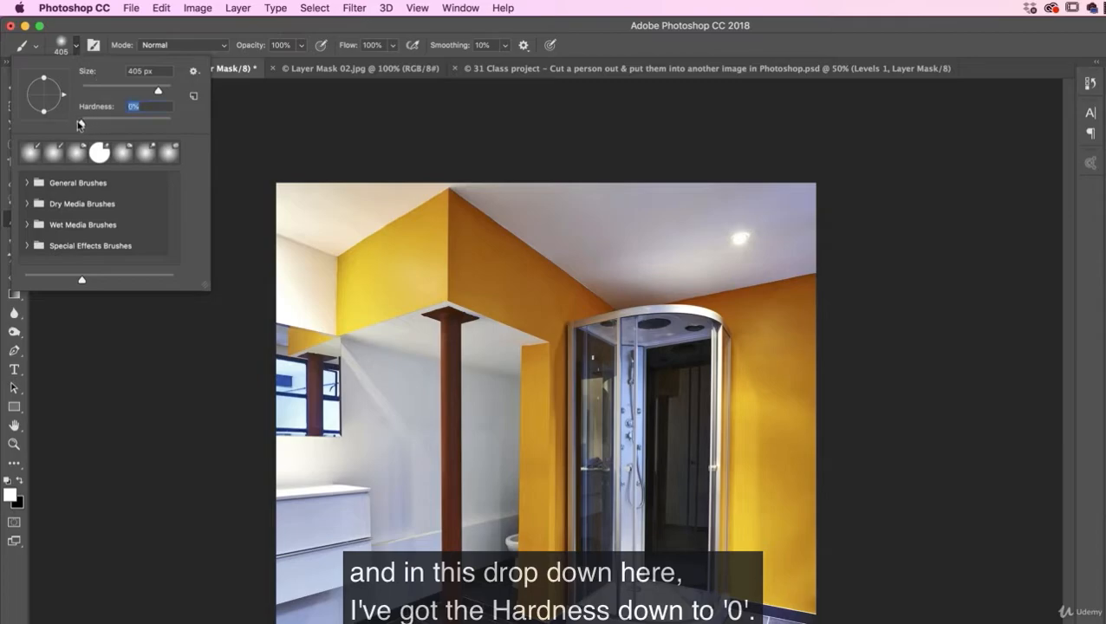
pyautogui.click(77, 43)
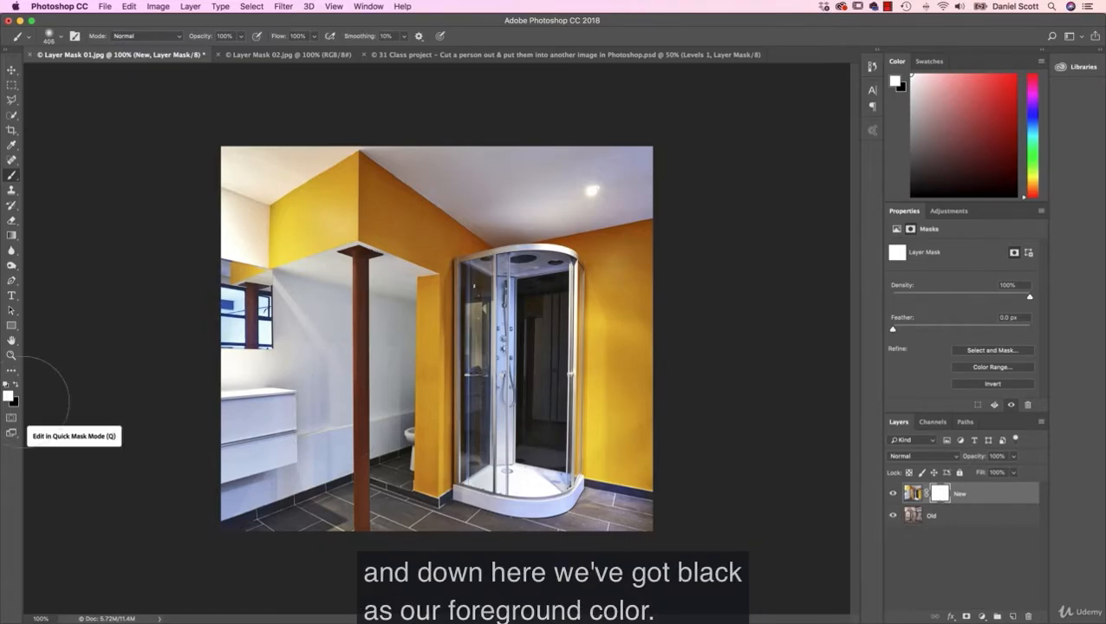
# Reset the colors with black as foreground and paint the mask over the lower and left areas to reveal the Old layer
pyautogui.click(13, 385)
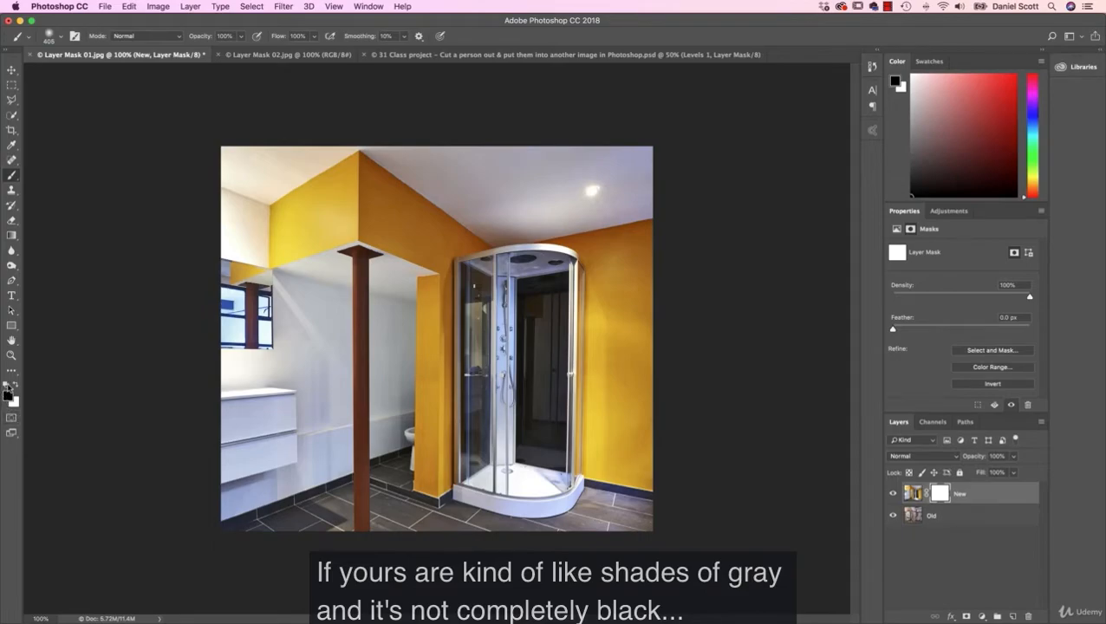
pyautogui.click(6, 384)
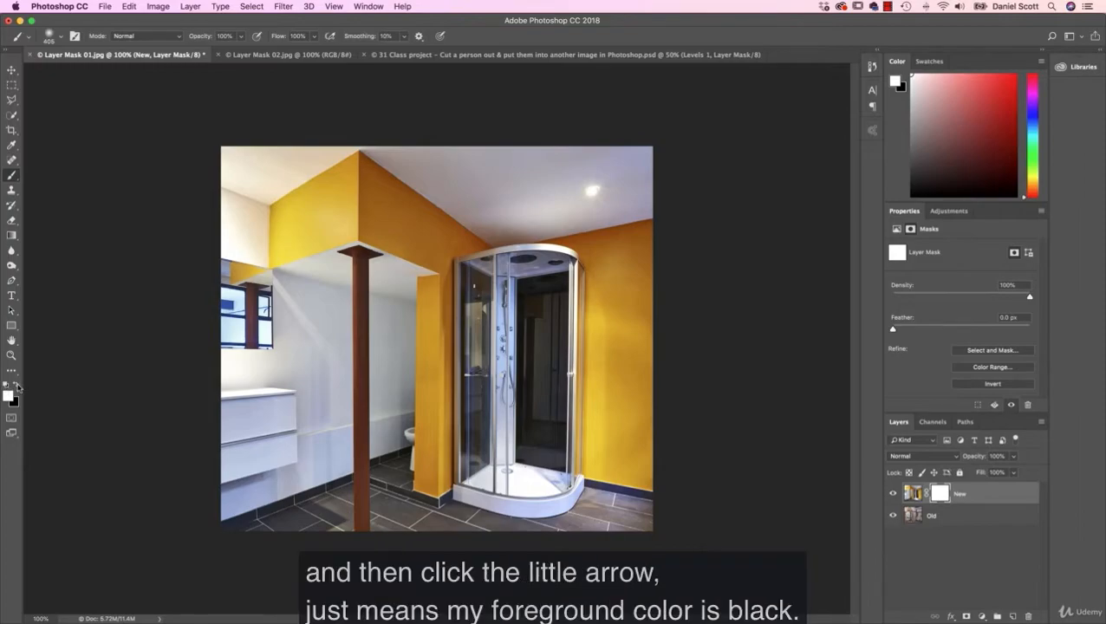
pyautogui.click(15, 386)
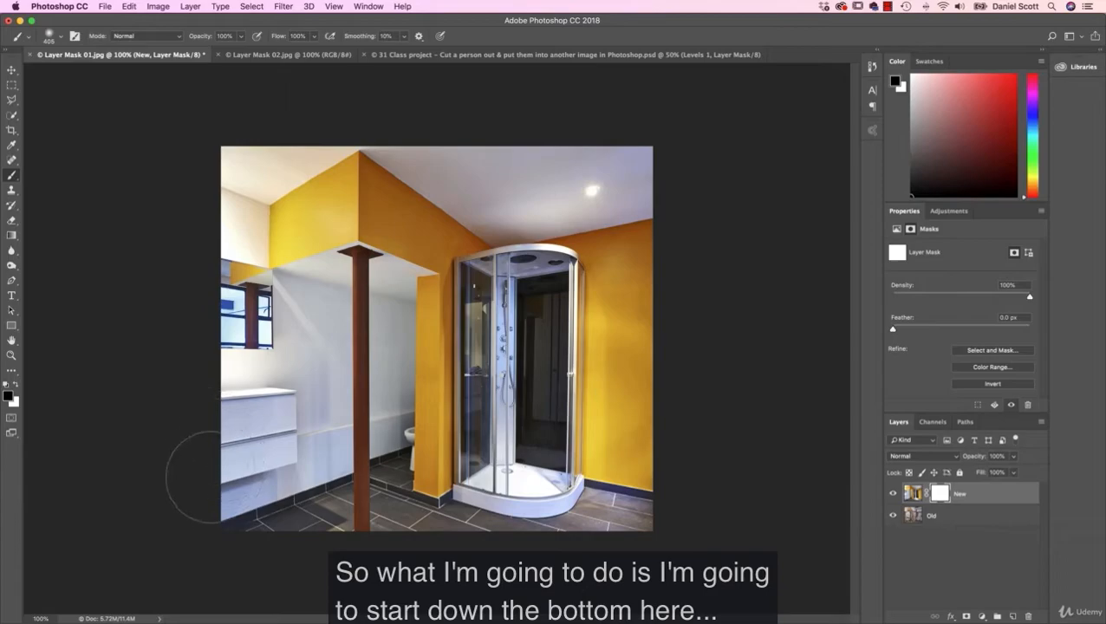
pyautogui.moveTo(186, 463)
pyautogui.mouseDown()
pyautogui.moveTo(251, 532)
pyautogui.moveTo(234, 451)
pyautogui.moveTo(260, 364)
pyautogui.moveTo(409, 534)
pyautogui.moveTo(225, 364)
pyautogui.moveTo(321, 368)
pyautogui.moveTo(456, 532)
pyautogui.moveTo(494, 489)
pyautogui.mouseUp()
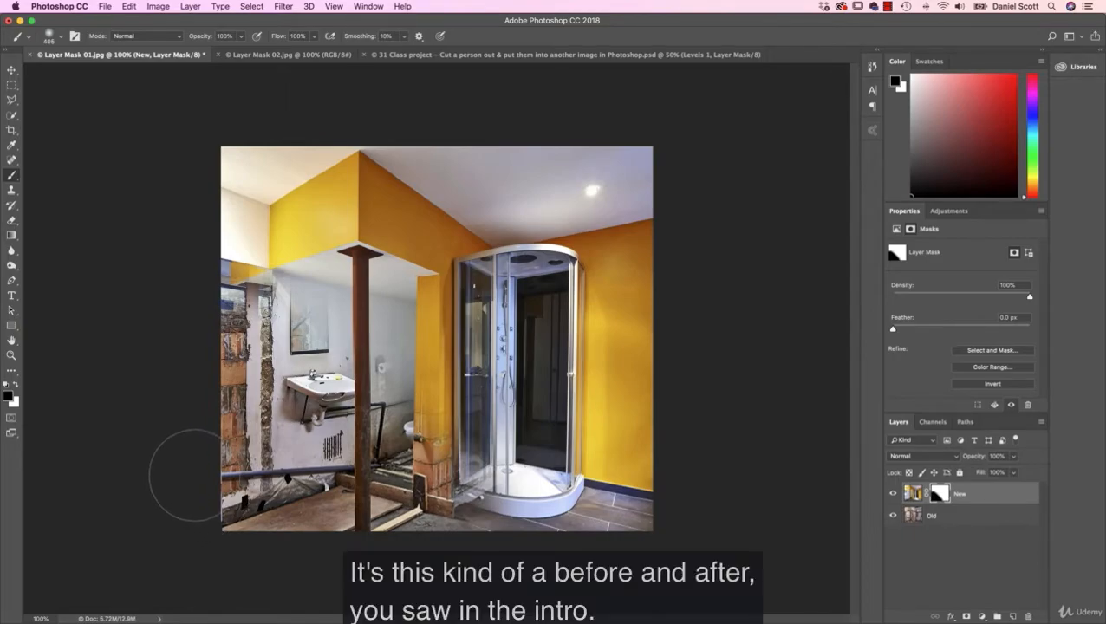
pyautogui.moveTo(277, 260)
pyautogui.mouseDown()
pyautogui.moveTo(247, 215)
pyautogui.moveTo(450, 433)
pyautogui.moveTo(424, 381)
pyautogui.moveTo(541, 571)
pyautogui.moveTo(572, 520)
pyautogui.moveTo(485, 381)
pyautogui.moveTo(554, 407)
pyautogui.moveTo(657, 530)
pyautogui.moveTo(598, 390)
pyautogui.mouseUp()
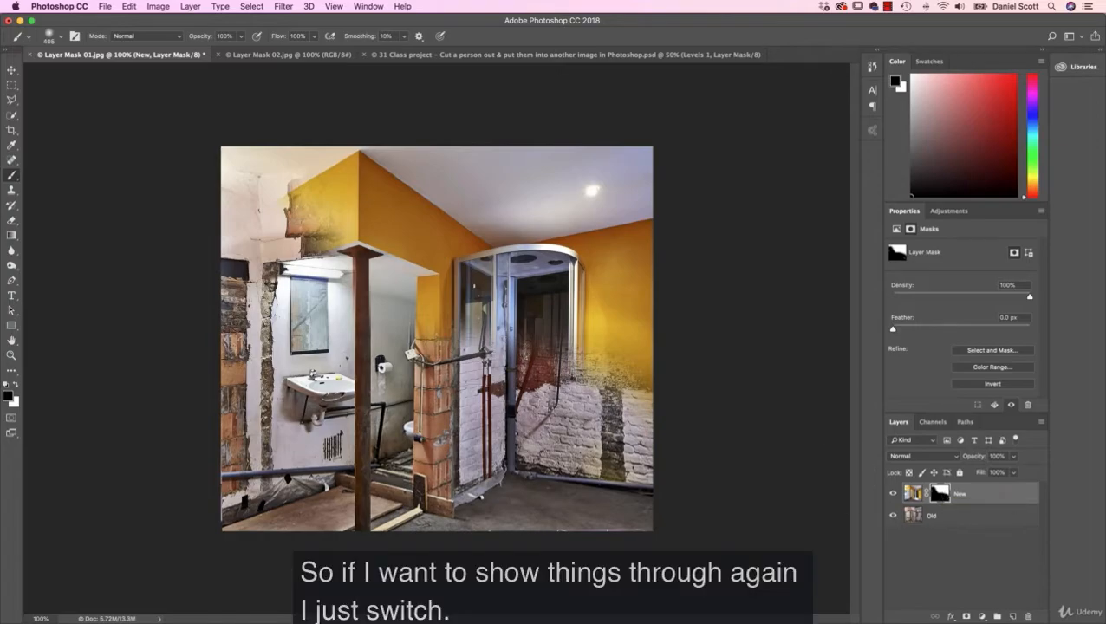
# Paint the mask white over the shower side to restore the New layer, and black over the upper-left yellow wall to hide it
pyautogui.click(14, 383)
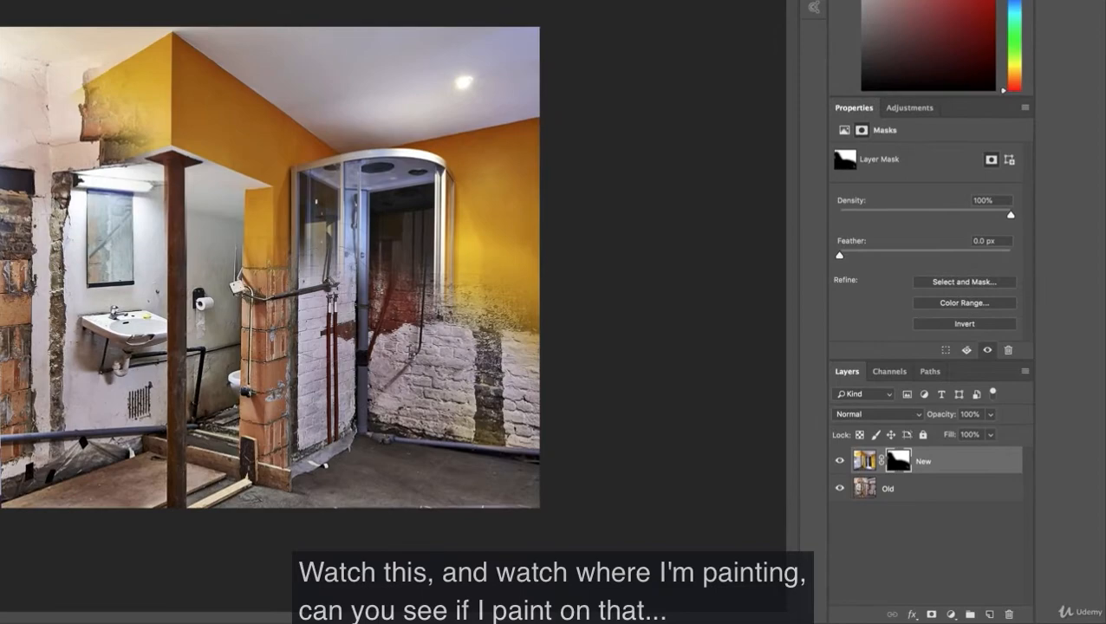
pyautogui.moveTo(492, 339)
pyautogui.mouseDown()
pyautogui.moveTo(562, 385)
pyautogui.moveTo(585, 383)
pyautogui.moveTo(501, 359)
pyautogui.moveTo(347, 260)
pyautogui.moveTo(587, 477)
pyautogui.mouseUp()
pyautogui.moveTo(520, 468); pyautogui.dragTo(338, 333)
pyautogui.moveTo(299, 273)
pyautogui.mouseDown()
pyautogui.moveTo(279, 298)
pyautogui.moveTo(273, 347)
pyautogui.moveTo(294, 390)
pyautogui.moveTo(260, 407)
pyautogui.moveTo(338, 481)
pyautogui.moveTo(460, 467)
pyautogui.moveTo(247, 386)
pyautogui.mouseUp()
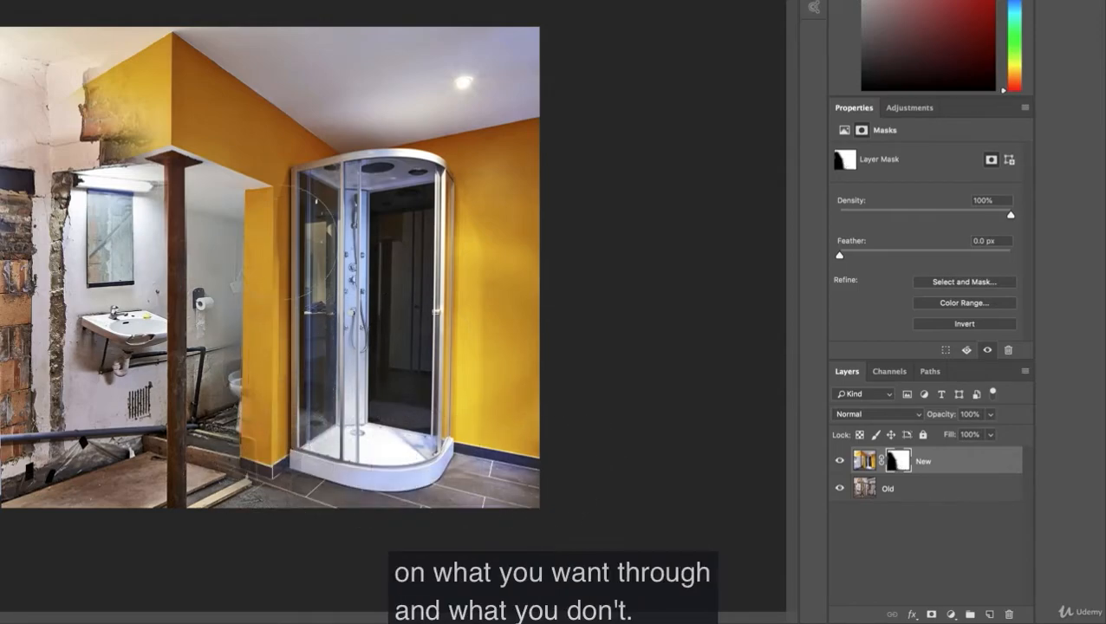
pyautogui.moveTo(280, 234); pyautogui.dragTo(260, 468)
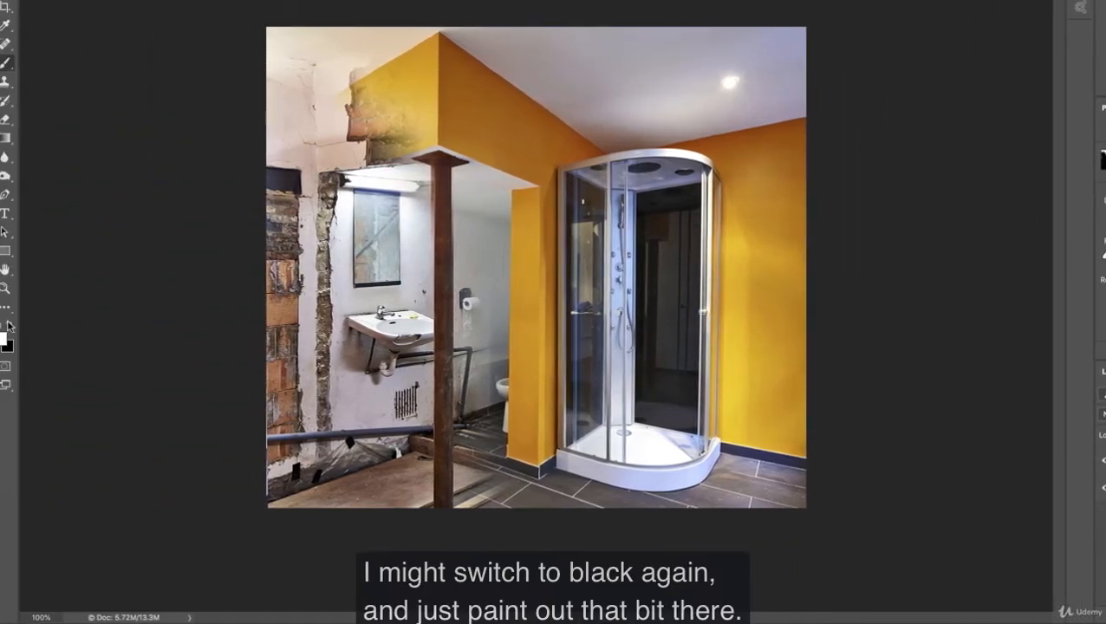
pyautogui.moveTo(221, 124)
pyautogui.mouseDown()
pyautogui.moveTo(327, 45)
pyautogui.moveTo(339, 46)
pyautogui.moveTo(356, 128)
pyautogui.moveTo(366, 61)
pyautogui.moveTo(347, 125)
pyautogui.mouseUp()
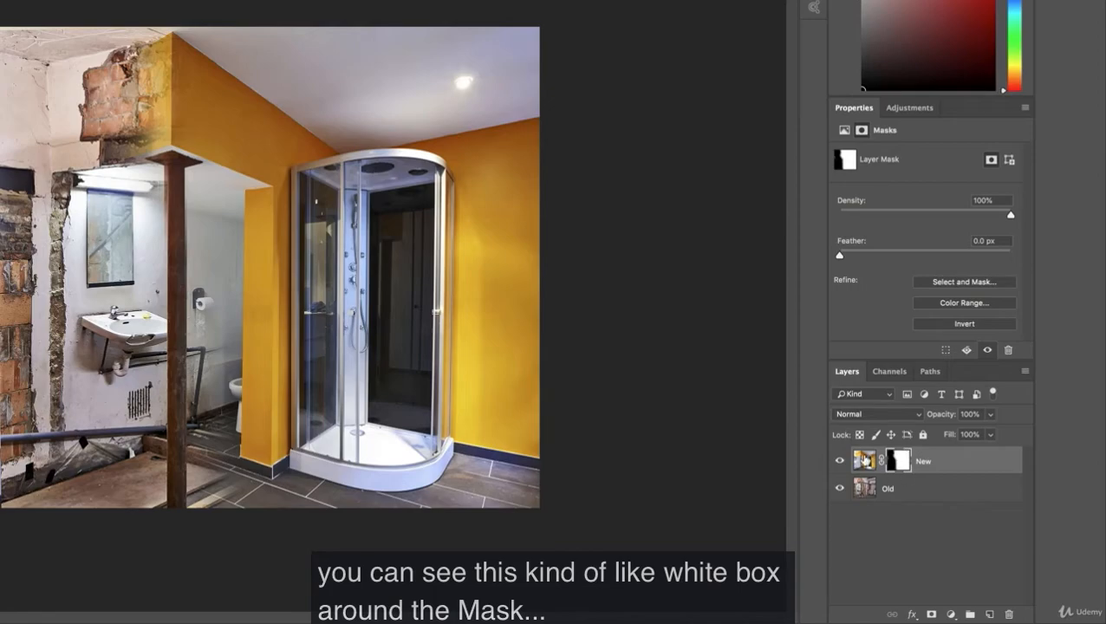
# Alternate the New layer's editing target between its image and its layer mask, ending with the image targeted
pyautogui.click(864, 460)
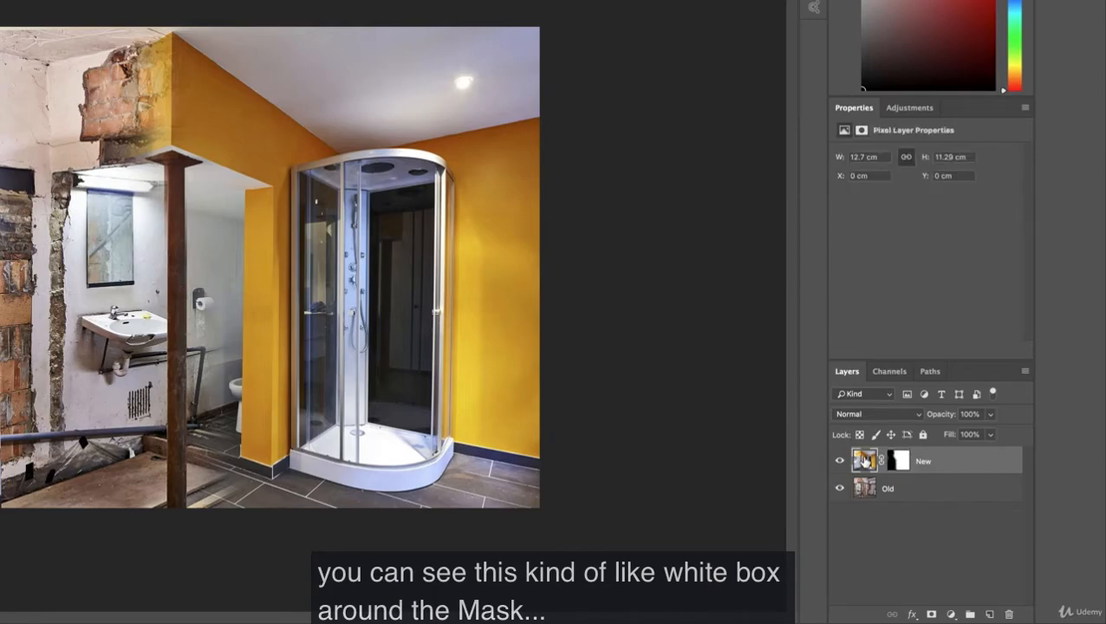
pyautogui.click(899, 464)
pyautogui.click(869, 460)
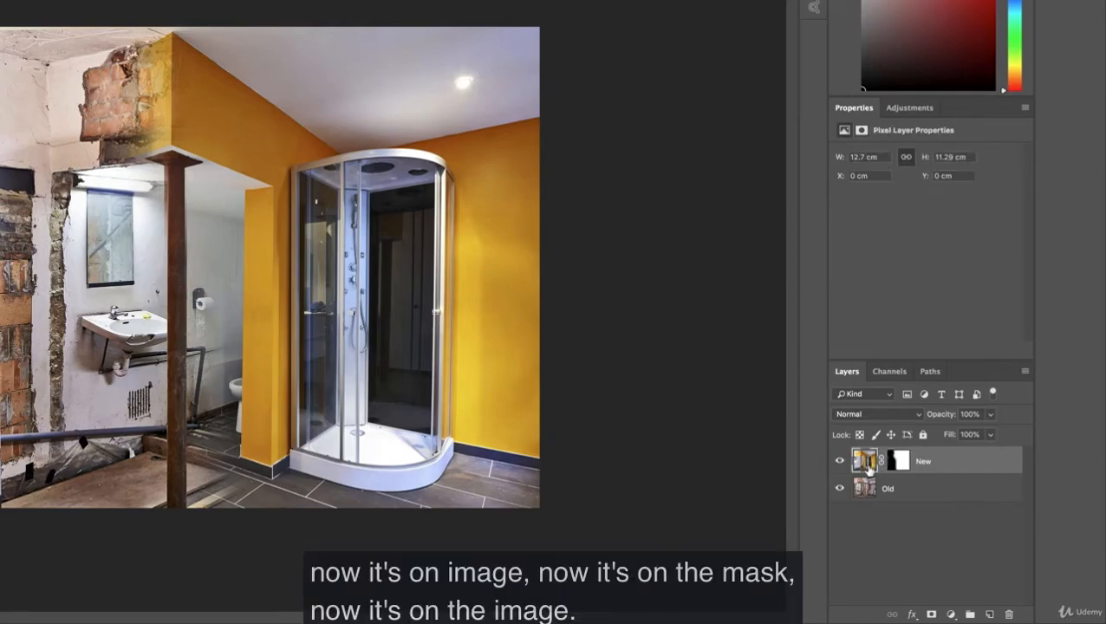
pyautogui.click(901, 464)
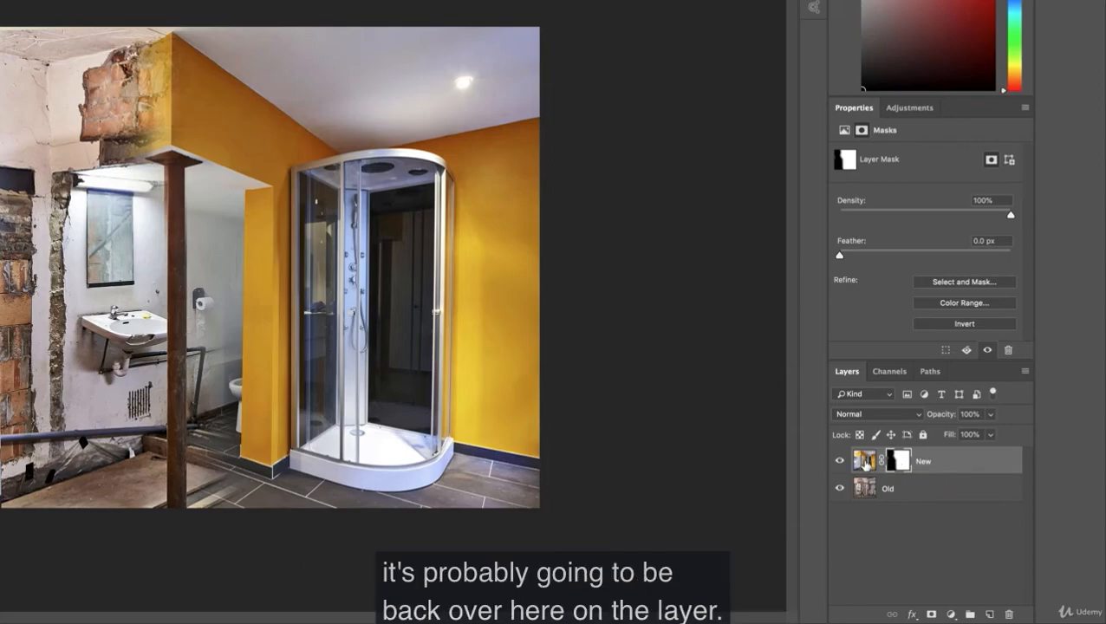
pyautogui.click(861, 460)
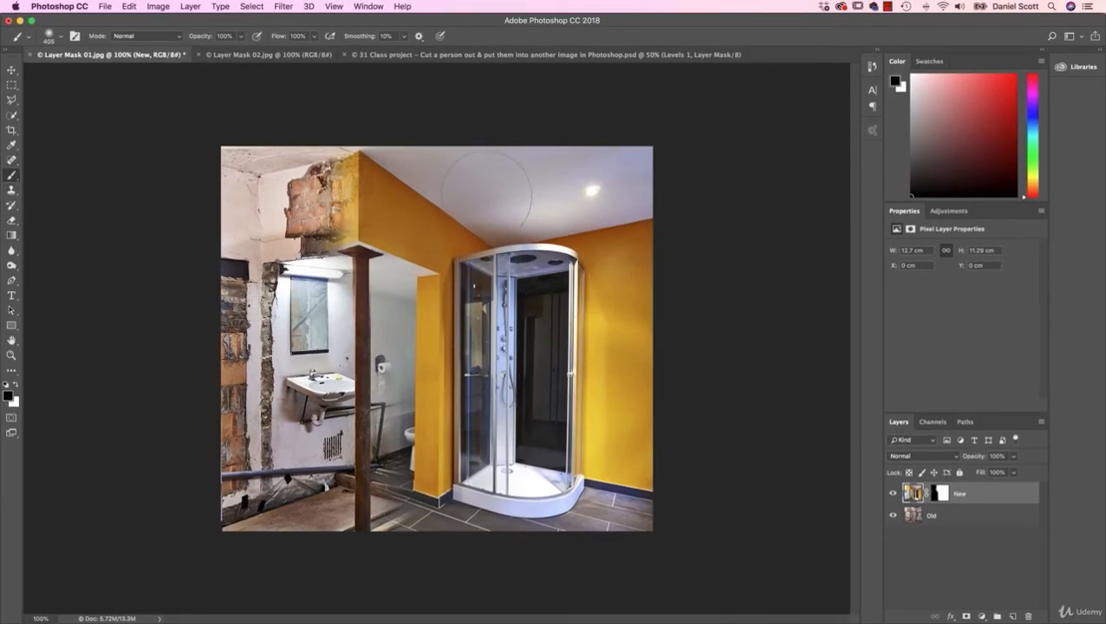
# Paint broad black strokes directly on the New layer's image over the shower side, and white strokes over them with the colors swapped
pyautogui.moveTo(574, 196)
pyautogui.mouseDown()
pyautogui.moveTo(681, 395)
pyautogui.moveTo(606, 217)
pyautogui.moveTo(624, 192)
pyautogui.moveTo(548, 395)
pyautogui.moveTo(691, 505)
pyautogui.moveTo(710, 395)
pyautogui.mouseUp()
pyautogui.click(15, 385)
pyautogui.moveTo(558, 343)
pyautogui.mouseDown()
pyautogui.moveTo(660, 309)
pyautogui.moveTo(518, 198)
pyautogui.moveTo(505, 231)
pyautogui.mouseUp()
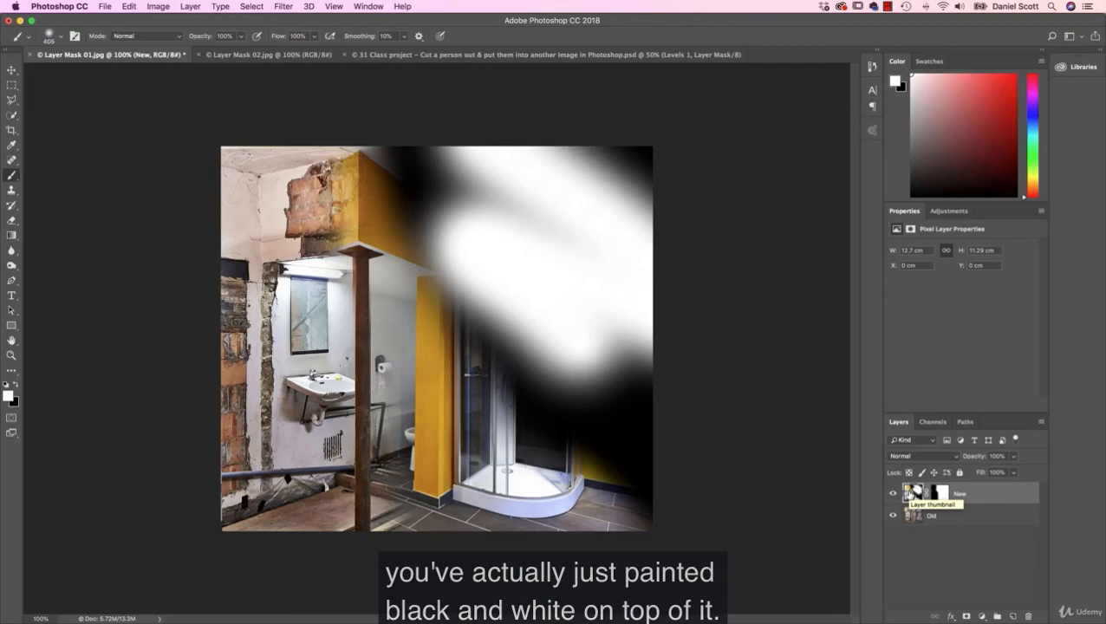
# Step backward through the strokes painted on the New layer's image, and step forward once to restore the mask stroke over the yellow wall
pyautogui.click(125, 6)
pyautogui.click(137, 42)
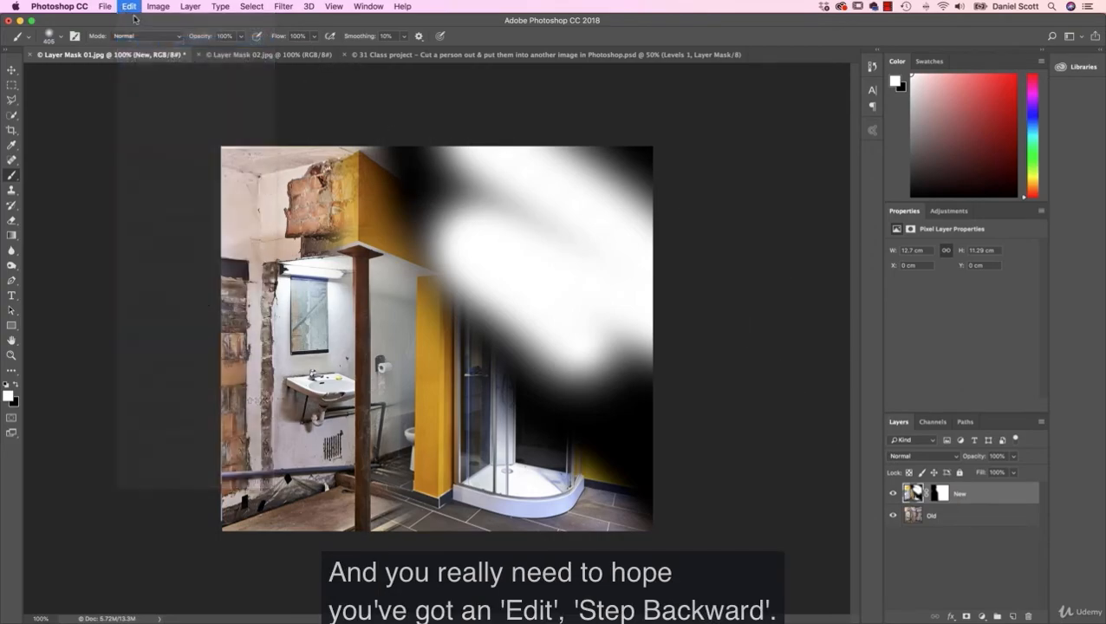
pyautogui.click(128, 6)
pyautogui.click(139, 42)
pyautogui.click(129, 6)
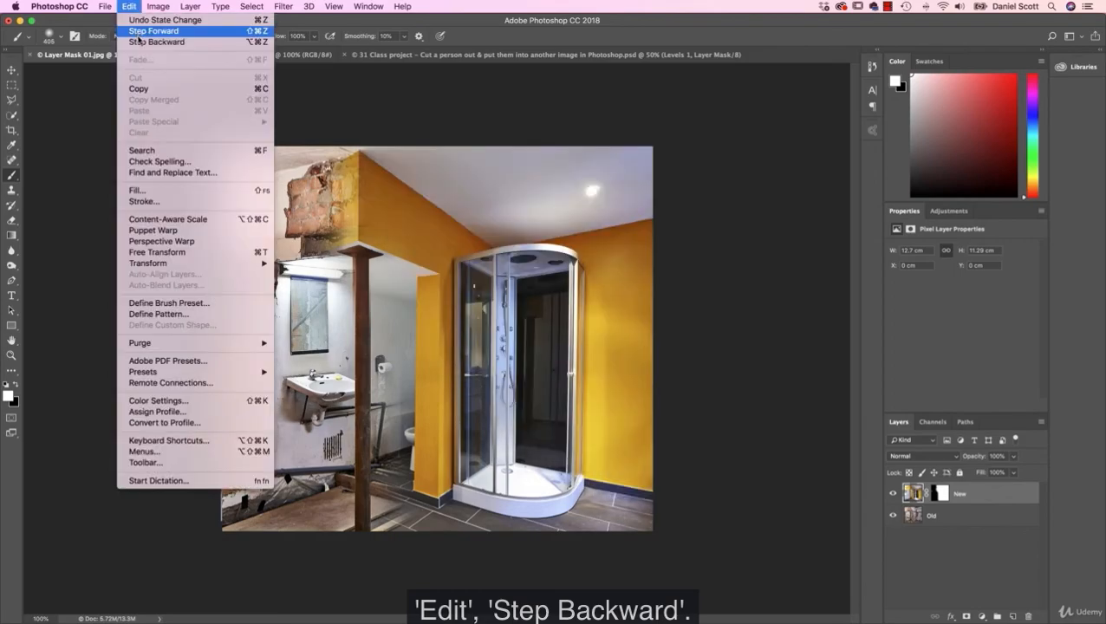
pyautogui.click(138, 43)
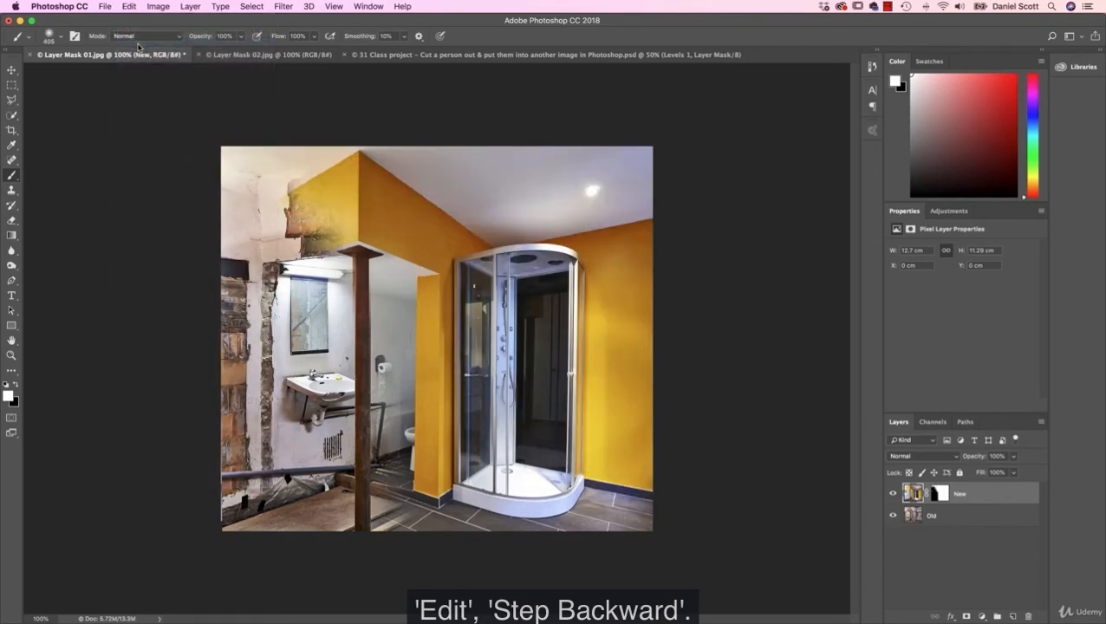
pyautogui.click(128, 6)
pyautogui.click(134, 30)
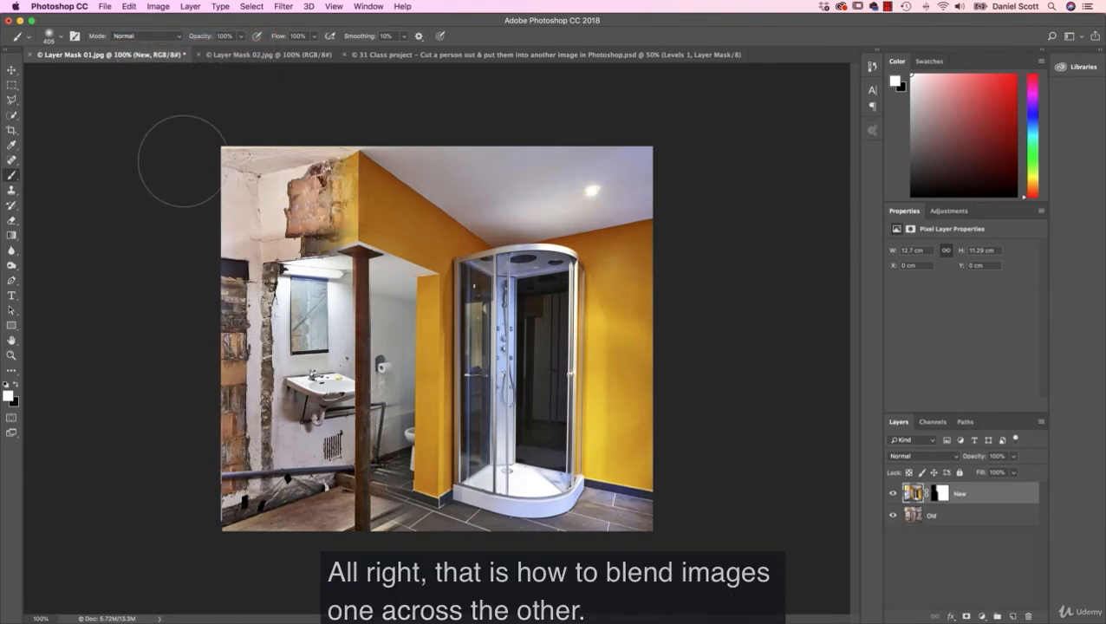